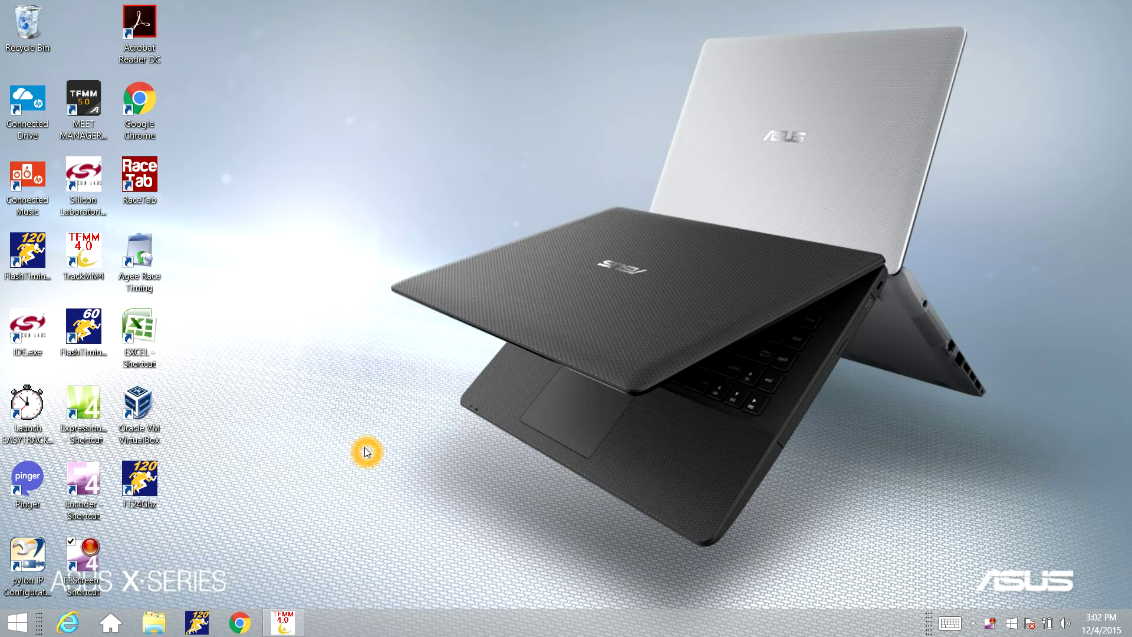
Step: Launch T&F Meet Manager 4.0 with the TAPPS 1A-2A-3A 2015 North Regional meet database
left_click(288, 620)
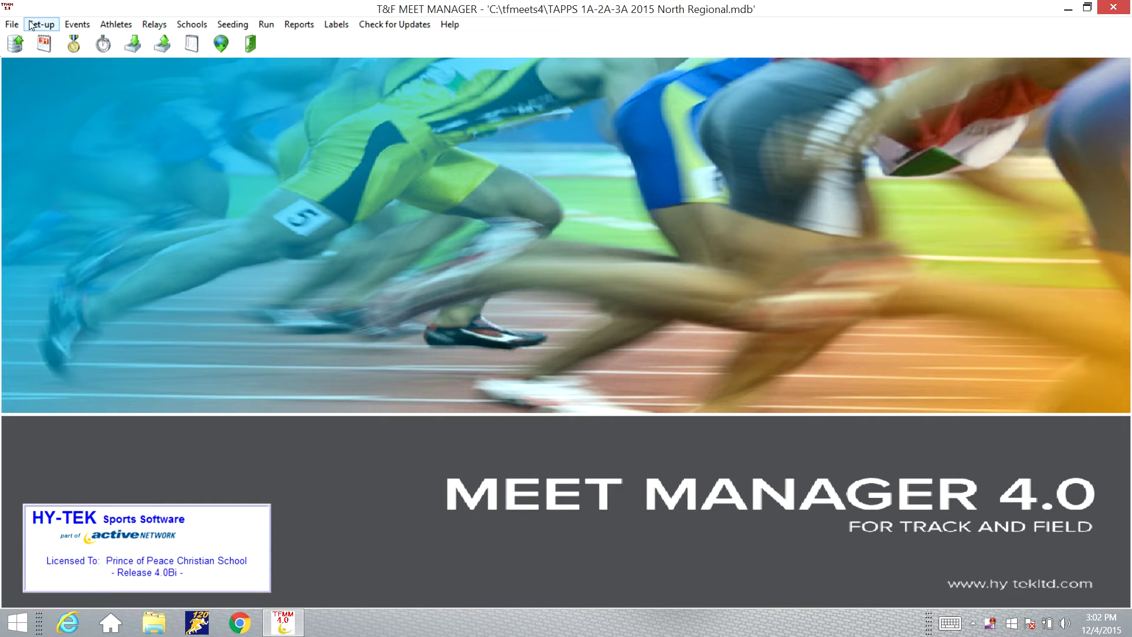
Step: Set the photo finish vendor to FlashTiming Interface in the Set-up menu
left_click(50, 26)
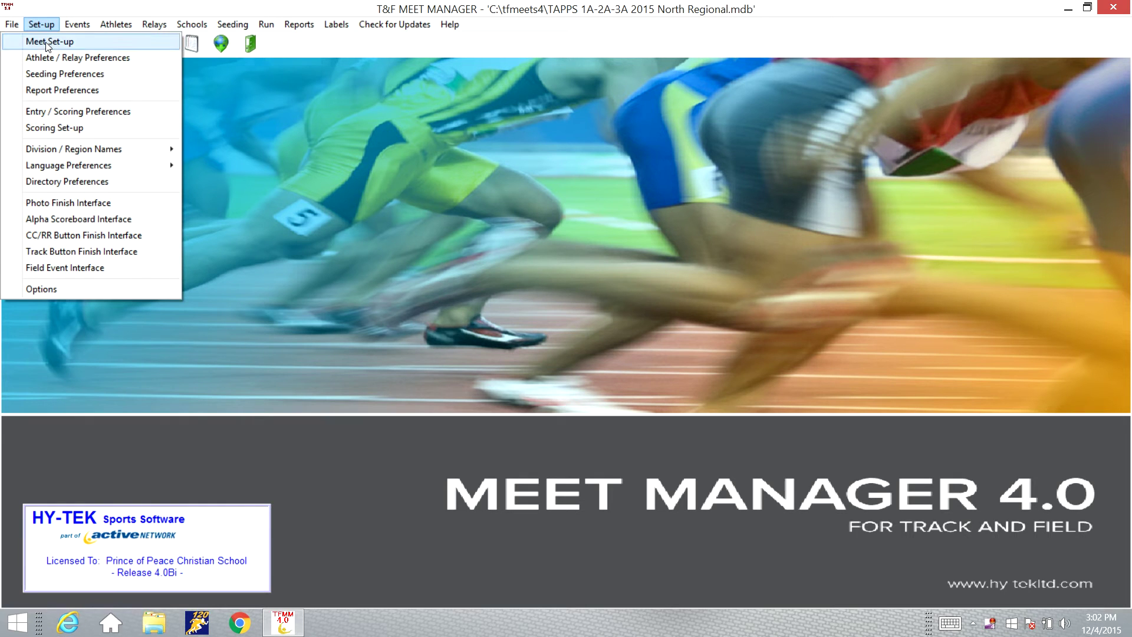
left_click(85, 204)
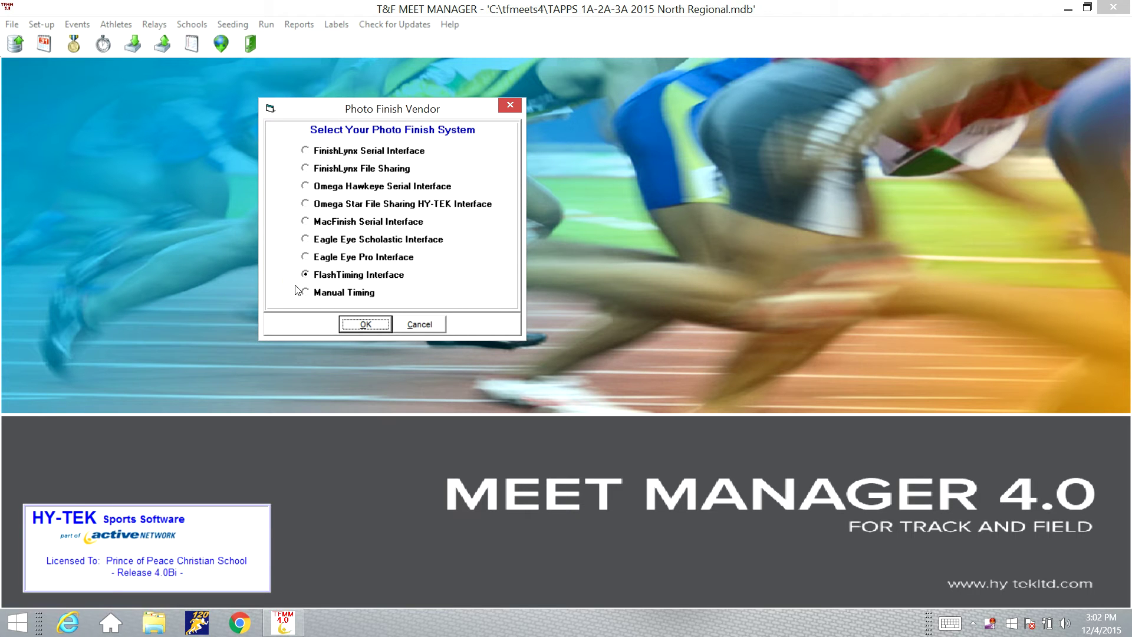
left_click(306, 275)
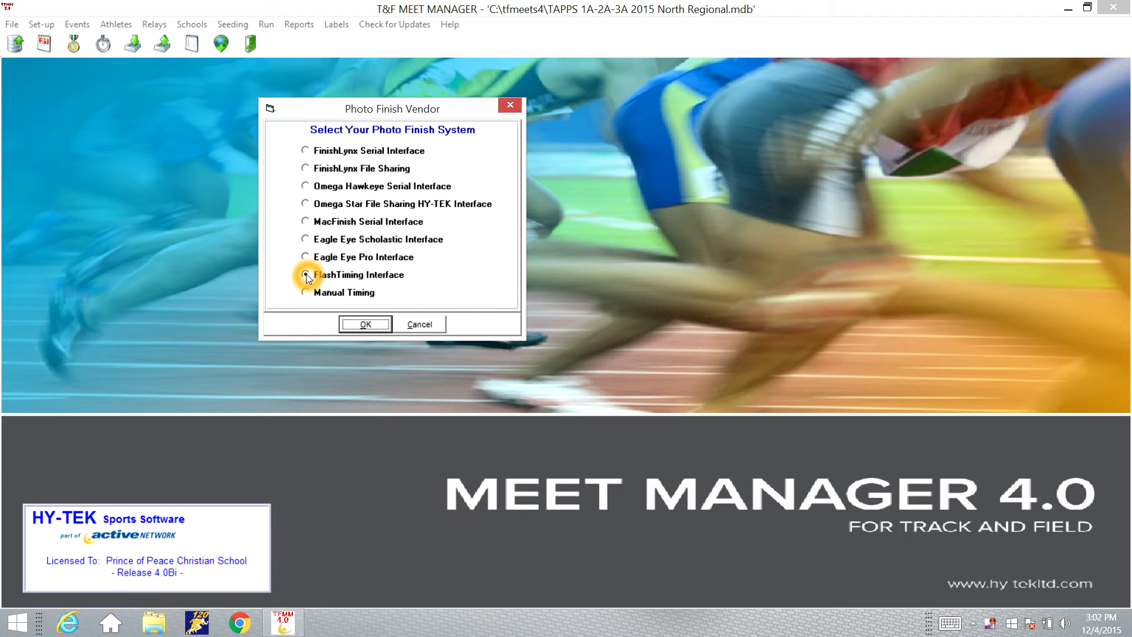
left_click(368, 324)
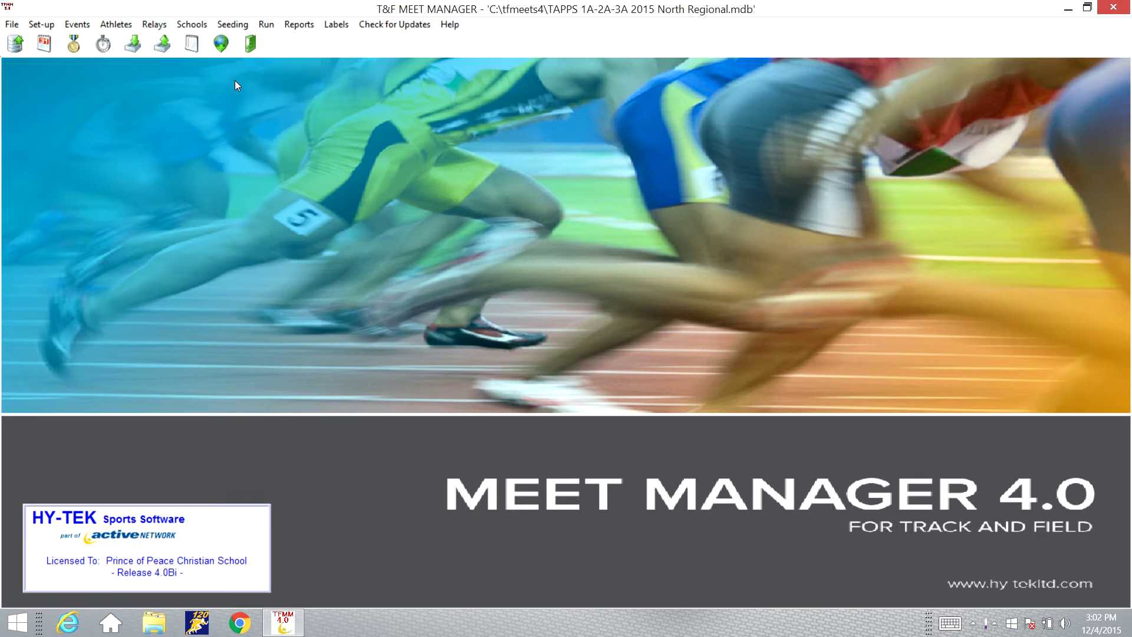
Step: Start the FlashTiming Update Start Lists from Run the Meet for Saturday Running Events
left_click(267, 25)
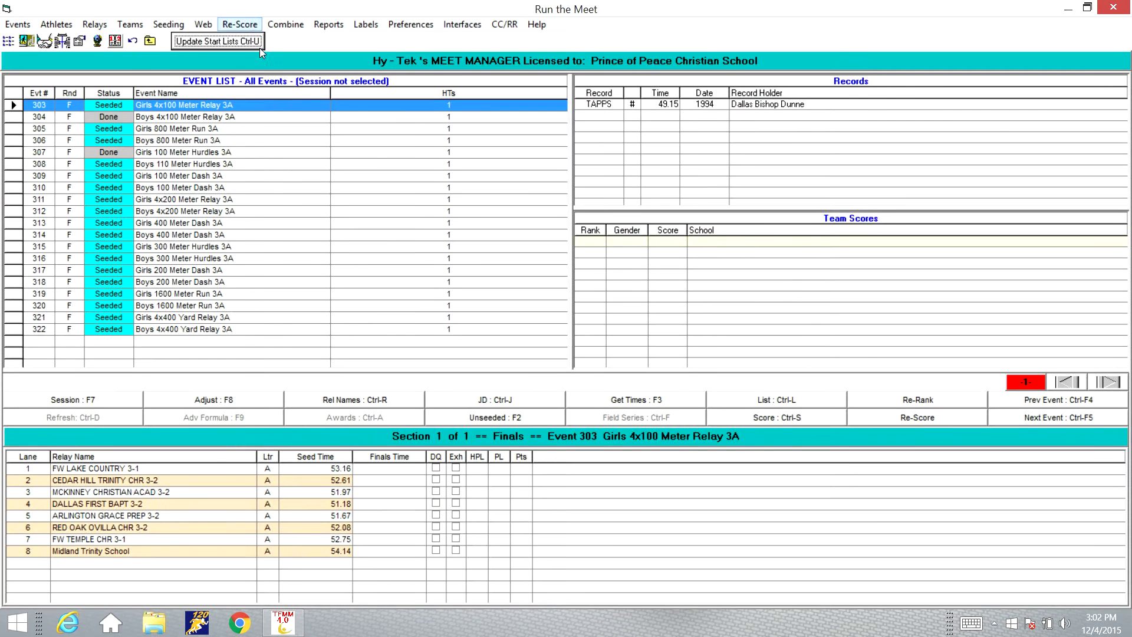
left_click(462, 26)
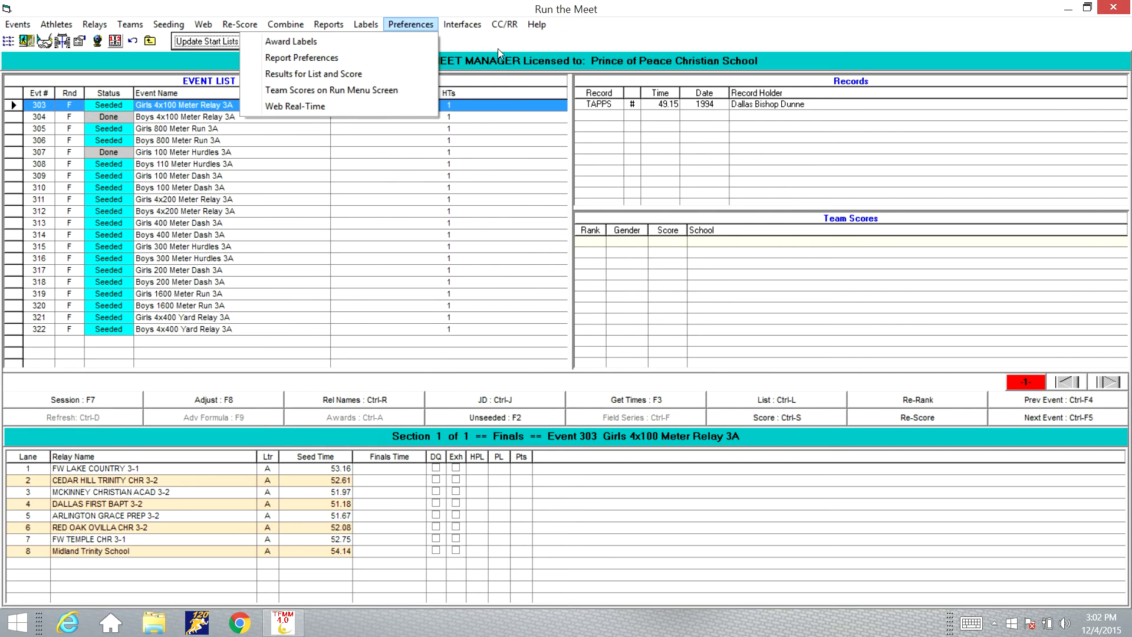
mouse_move(439, 59)
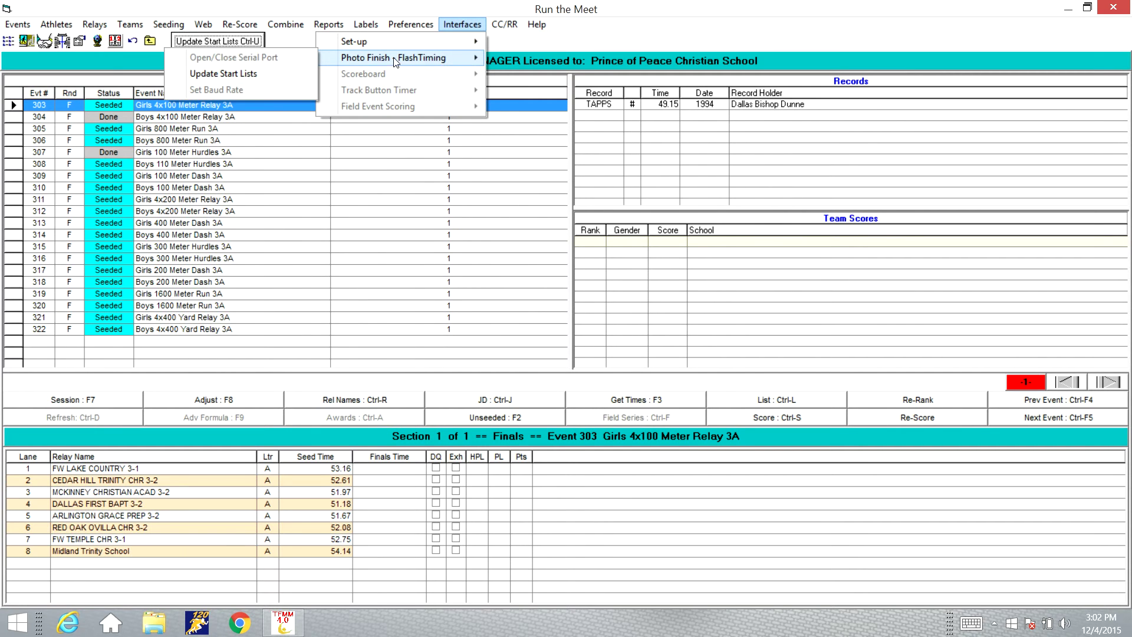
left_click(239, 75)
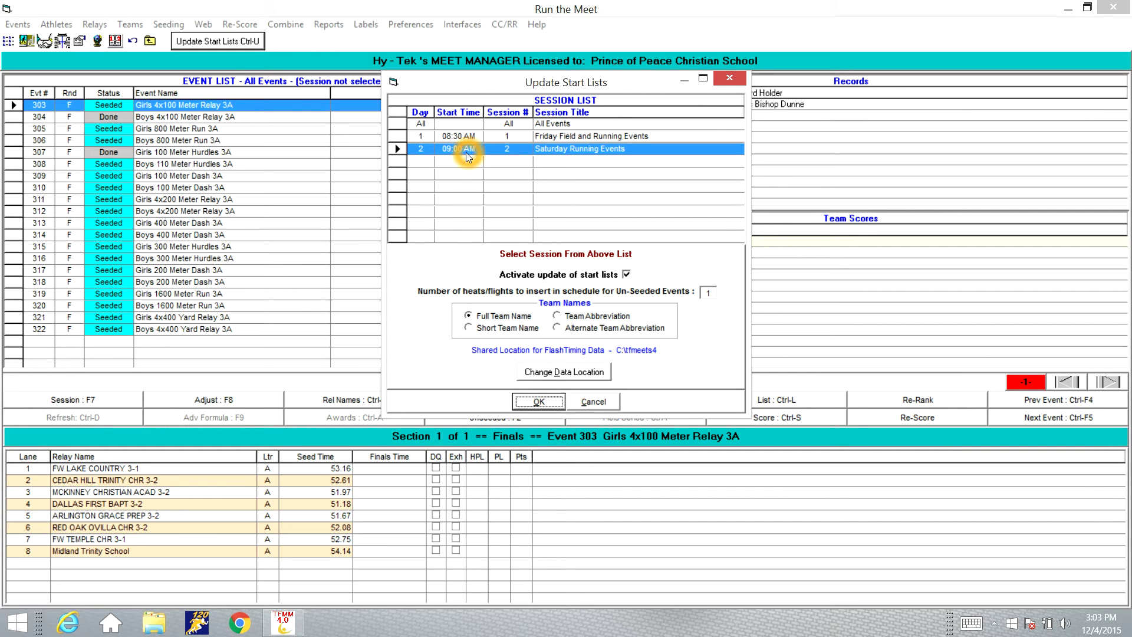
left_click(566, 152)
left_click(626, 274)
left_click(626, 275)
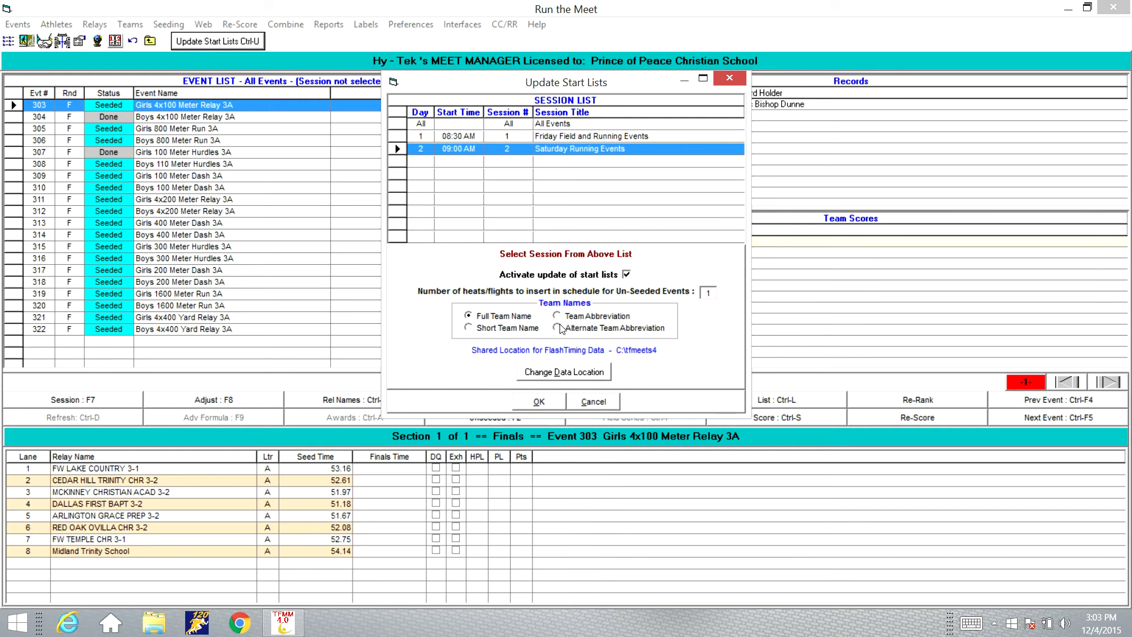
Step: Change options in the Update Start Lists dialog
left_click(510, 357)
left_click(494, 352)
left_click(632, 352)
left_click(650, 349)
left_click(656, 349)
left_click(619, 351)
left_click(664, 353)
left_click(567, 370)
left_click(683, 359)
left_click(634, 349)
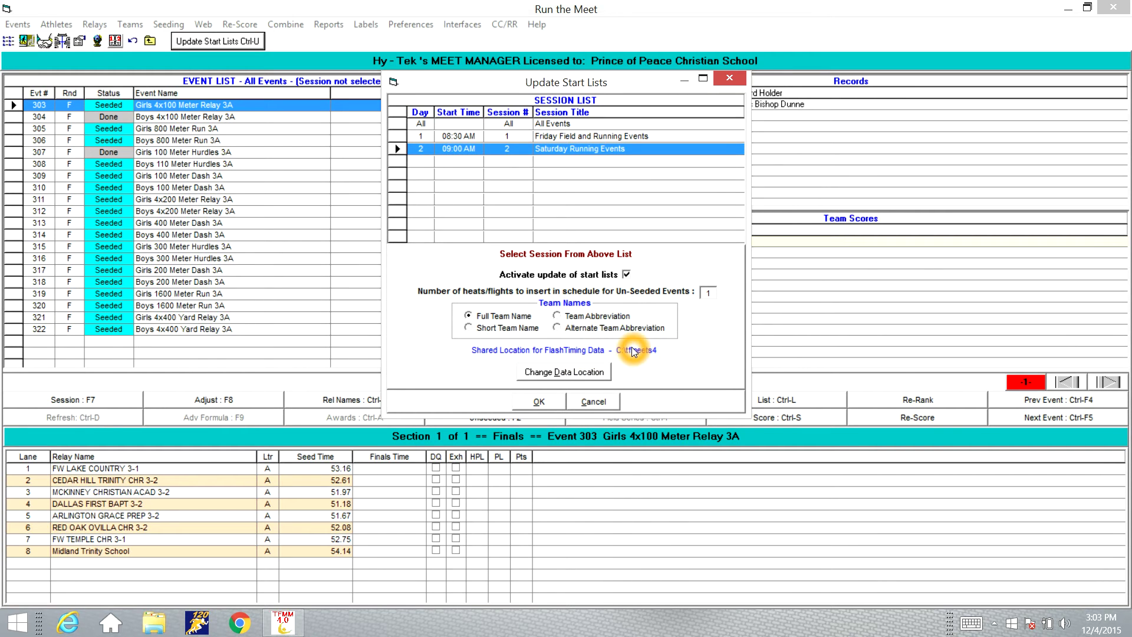
left_click(580, 372)
left_click(585, 361)
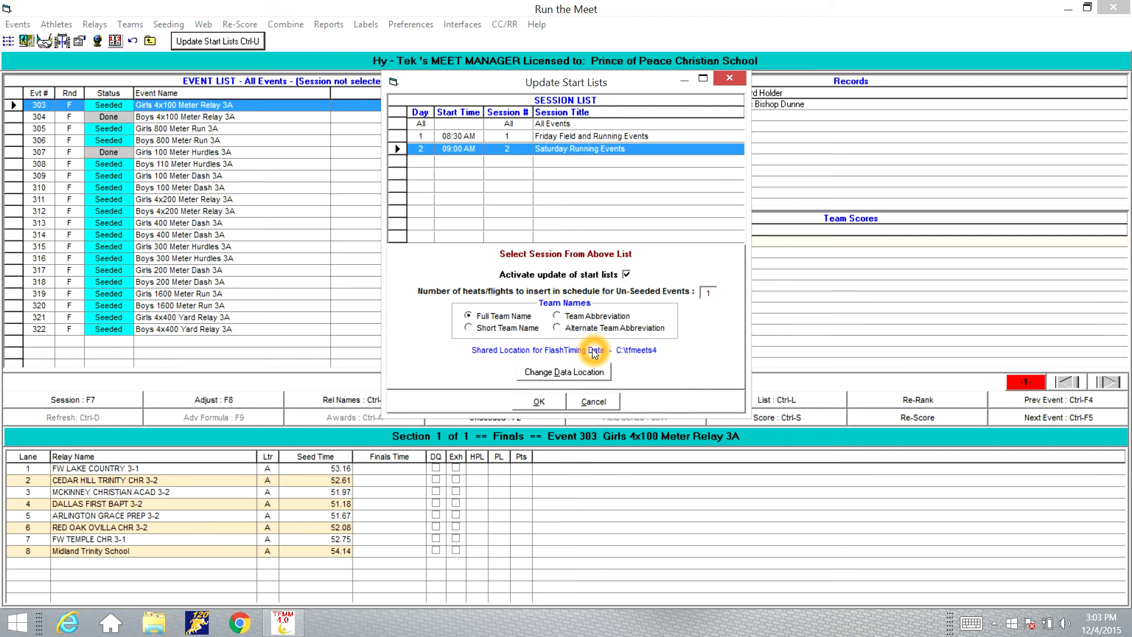
left_click(651, 353)
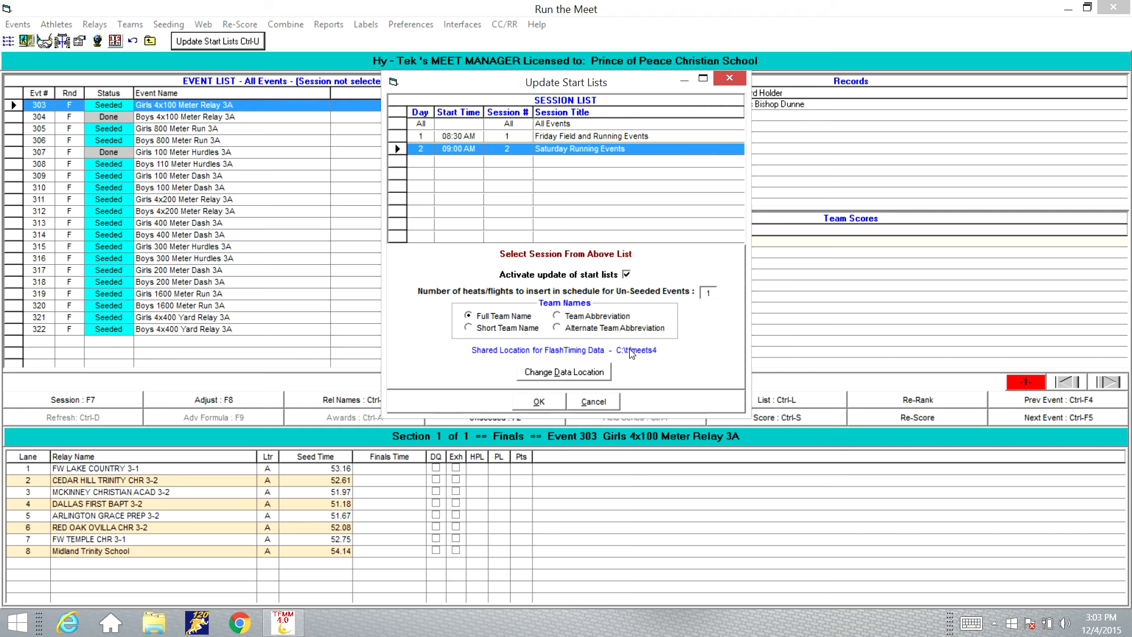
left_click(620, 353)
Step: Export the Saturday Running Events schedule and start lists to C:\tfmeets4
left_click(558, 398)
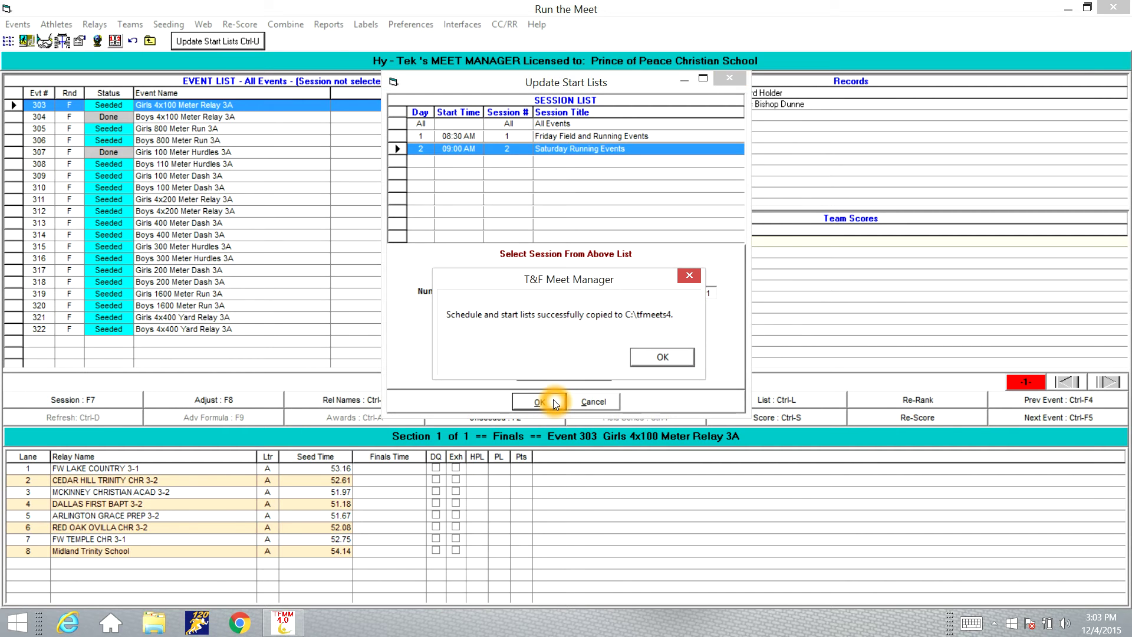
left_click(464, 321)
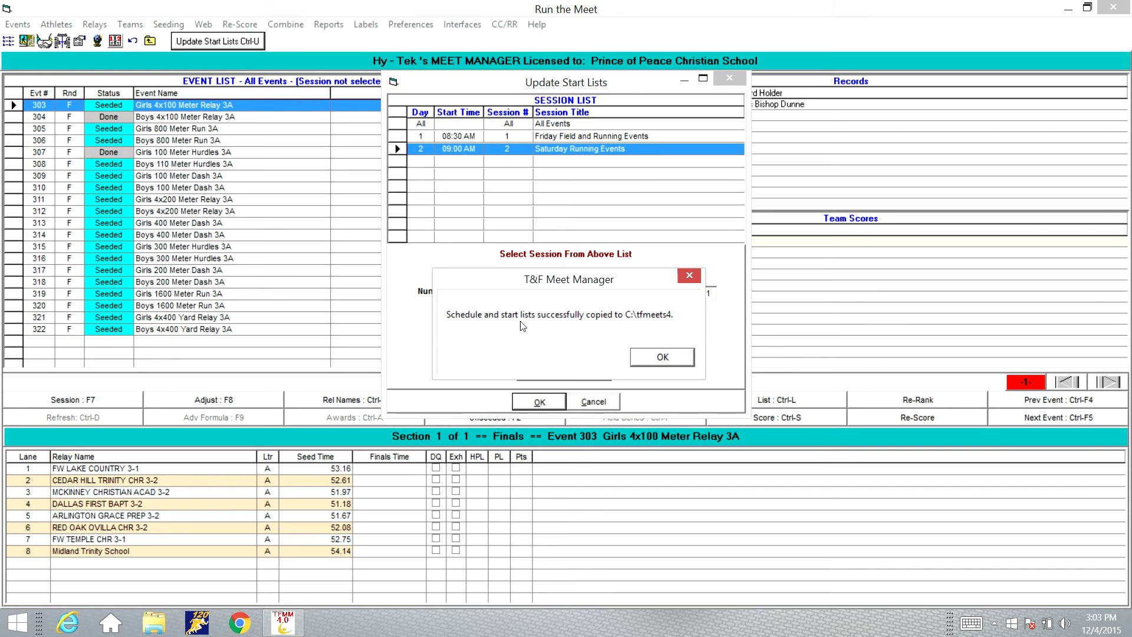
left_click(537, 325)
left_click(650, 314)
left_click(662, 357)
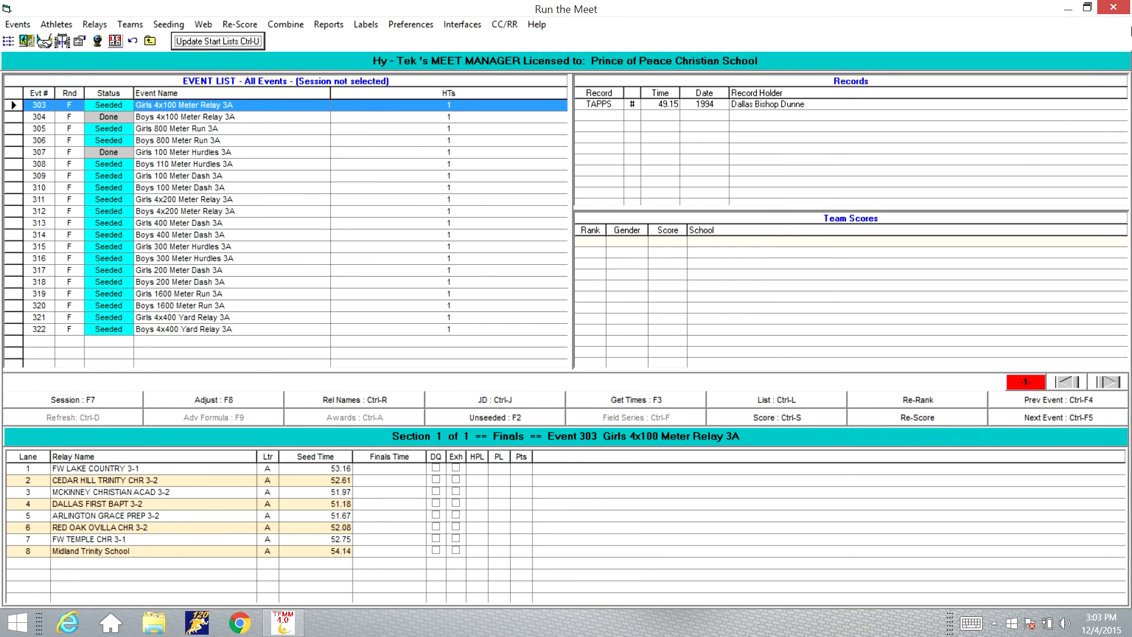
Step: Close Run the Meet, start FlashTiming in Video Capture, and open its Configure dialog
left_click(1113, 7)
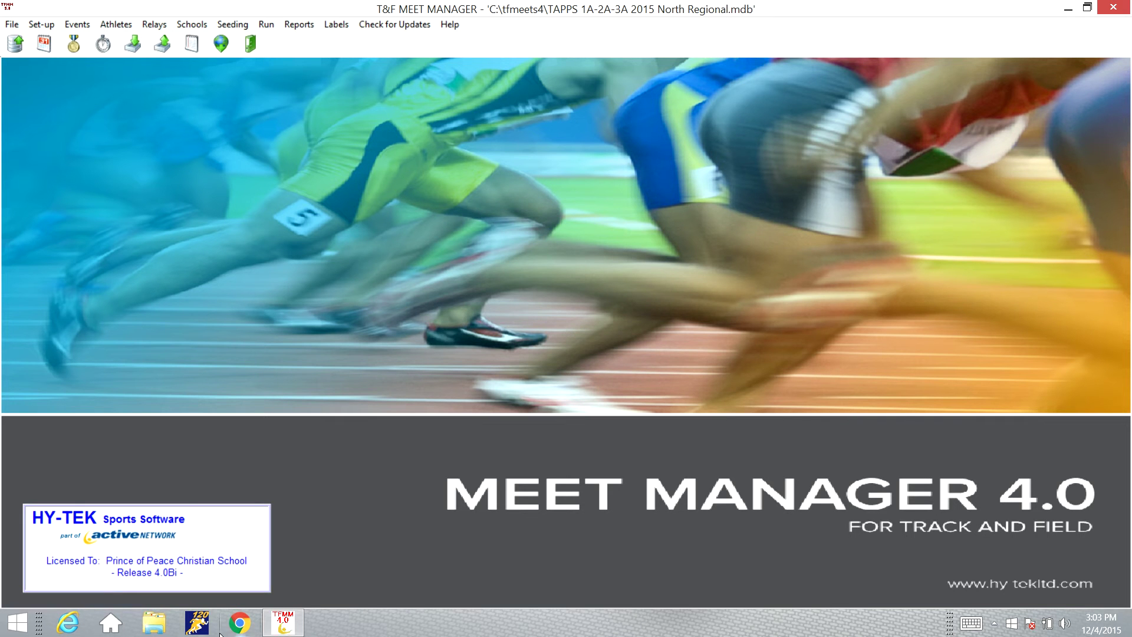
left_click(201, 624)
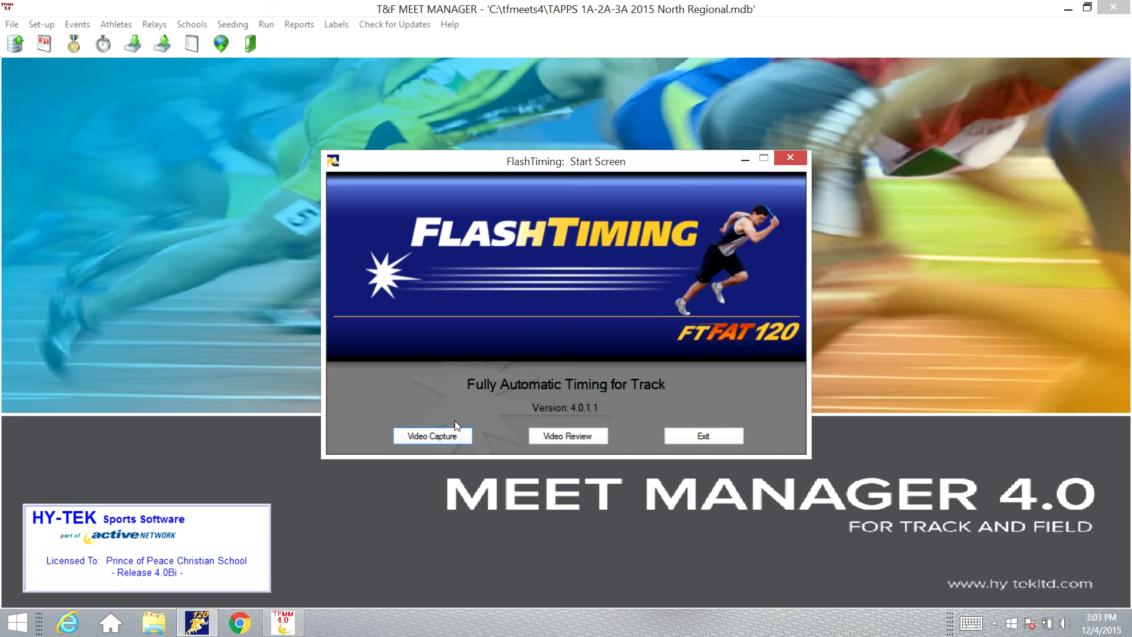
left_click(434, 436)
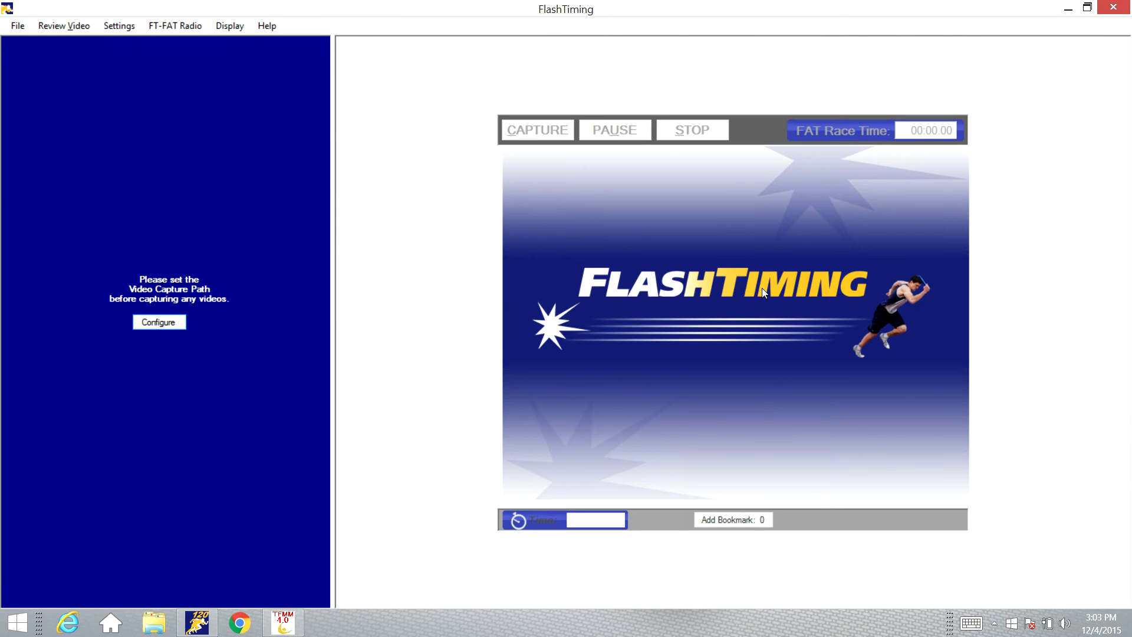
left_click(693, 280)
left_click(167, 323)
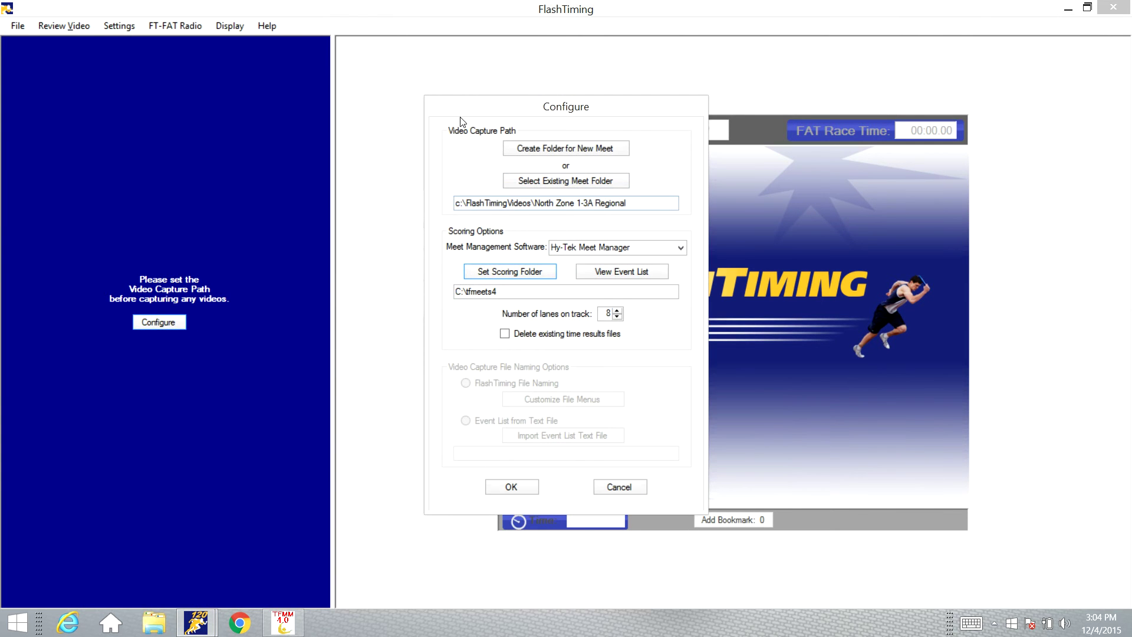
Step: Begin creating a meet video folder and look through the meet folder options
left_click(508, 131)
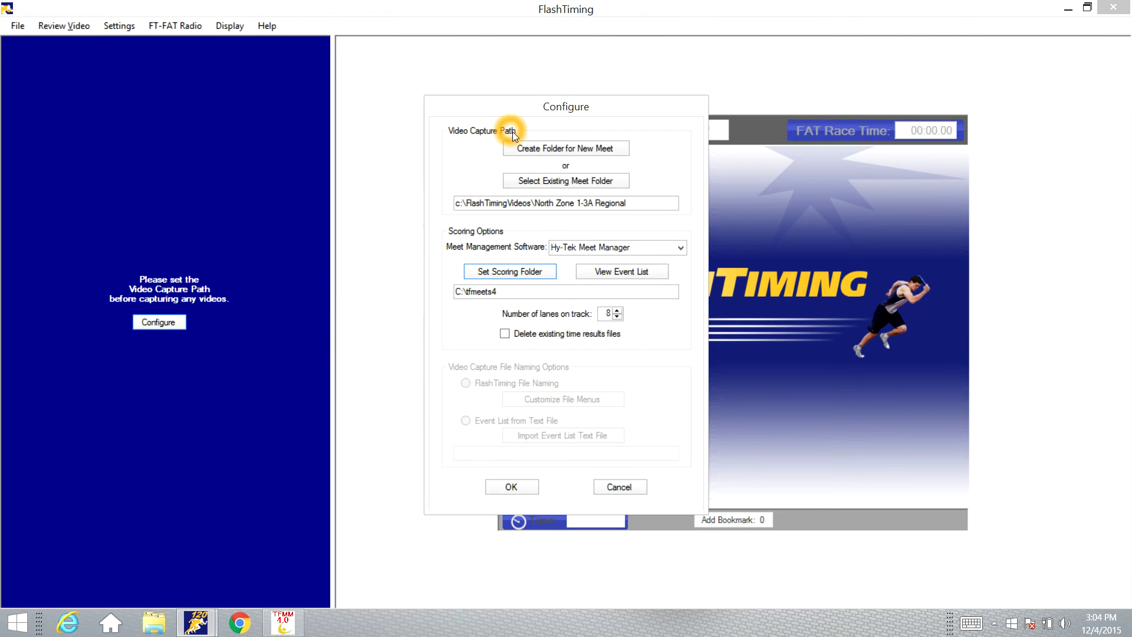
left_click(601, 149)
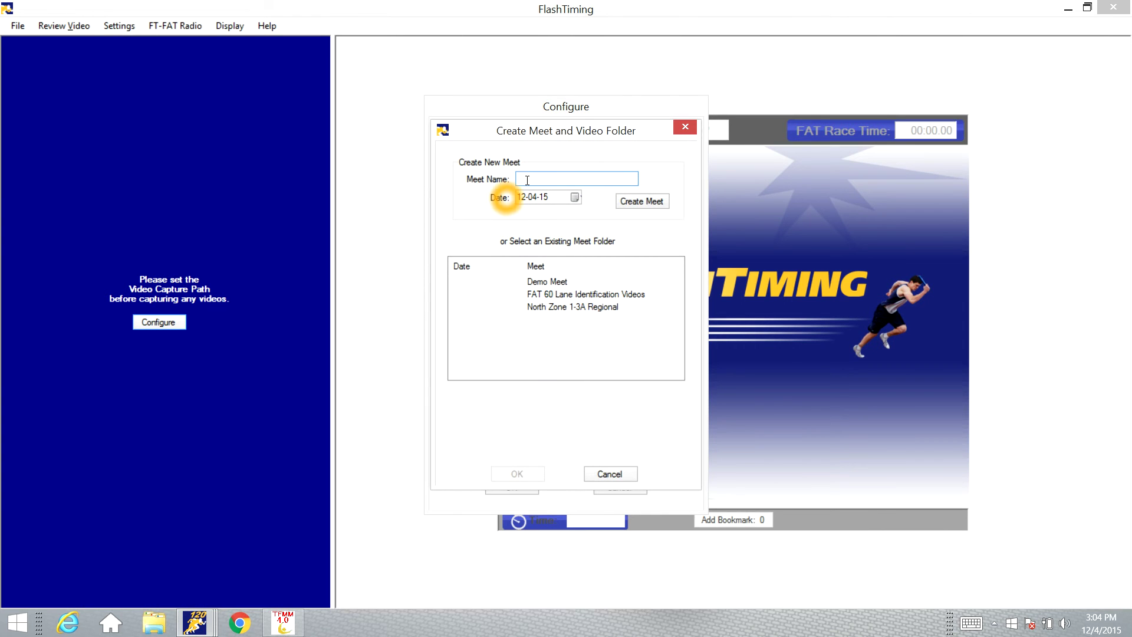
left_click(527, 180)
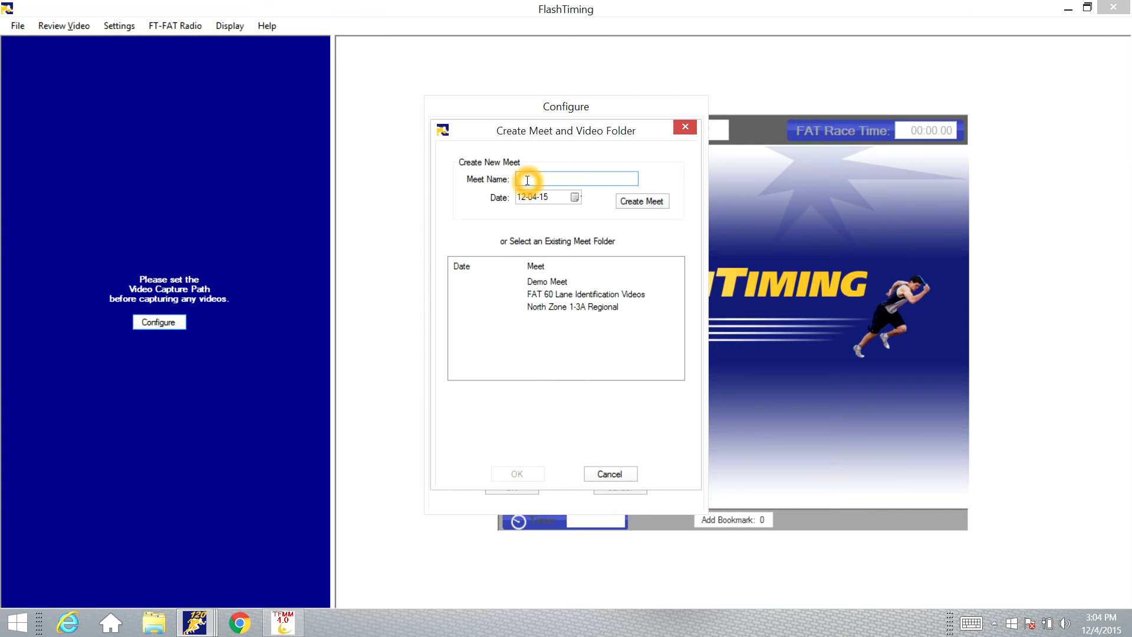
left_click(561, 206)
left_click(638, 203)
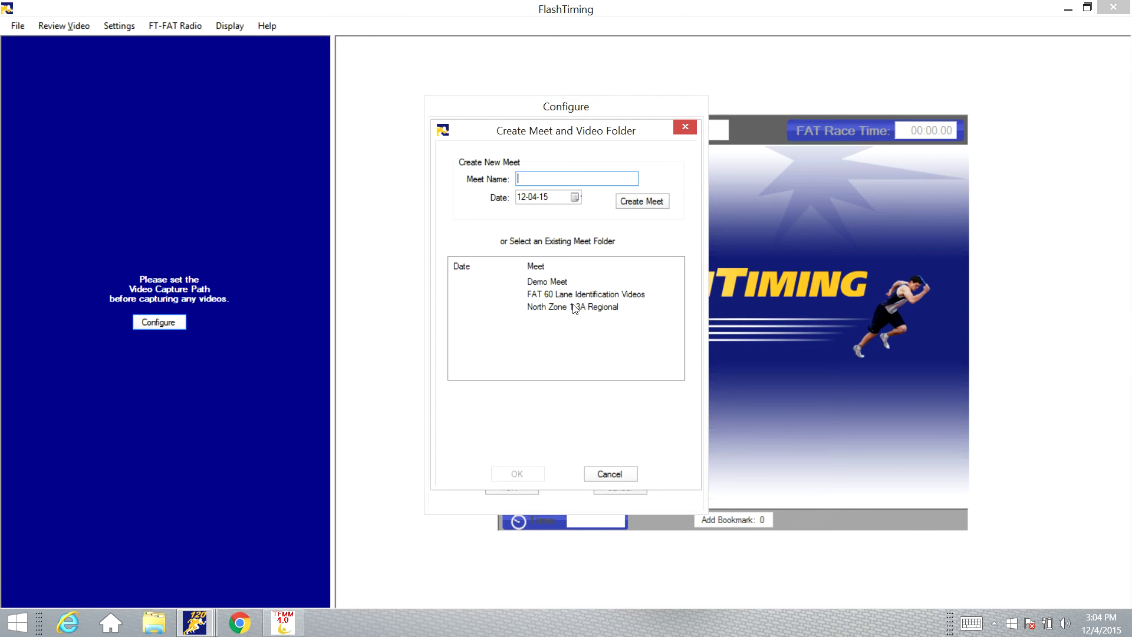
left_click(510, 239)
left_click(520, 243)
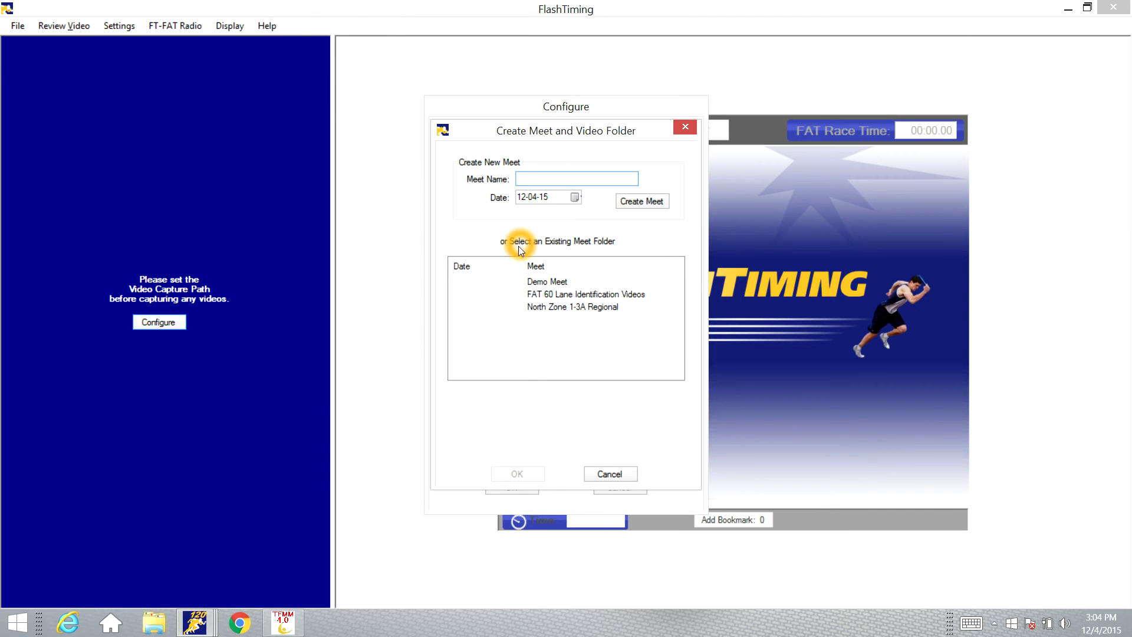
left_click(557, 308)
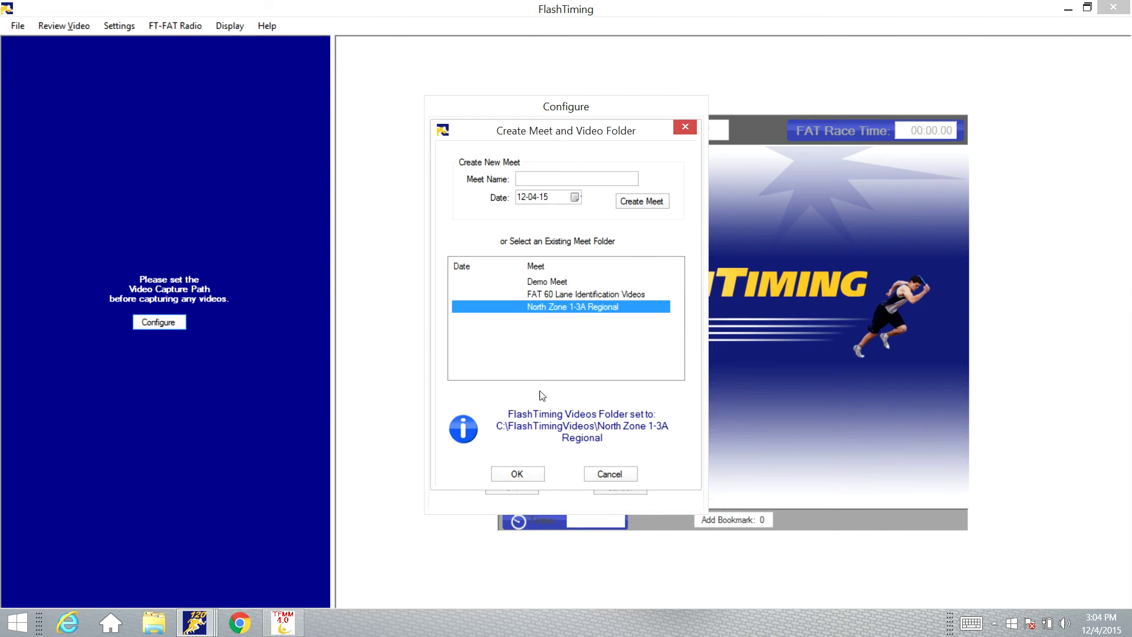
Step: Choose the existing North Zone 1-3A Regional folder under C:\FlashTimingVideos as the capture path
left_click(512, 423)
left_click(589, 420)
left_click(560, 422)
left_click(525, 432)
left_click(529, 475)
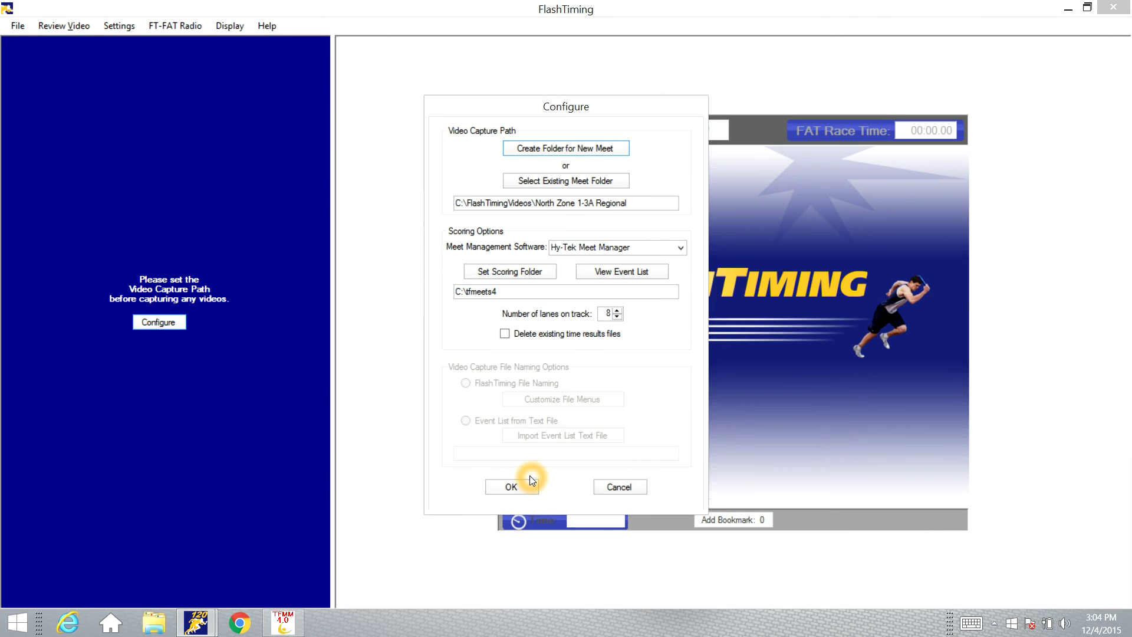
Step: Keep Hy-Tek Meet Manager as the scoring software
left_click(530, 229)
left_click(681, 249)
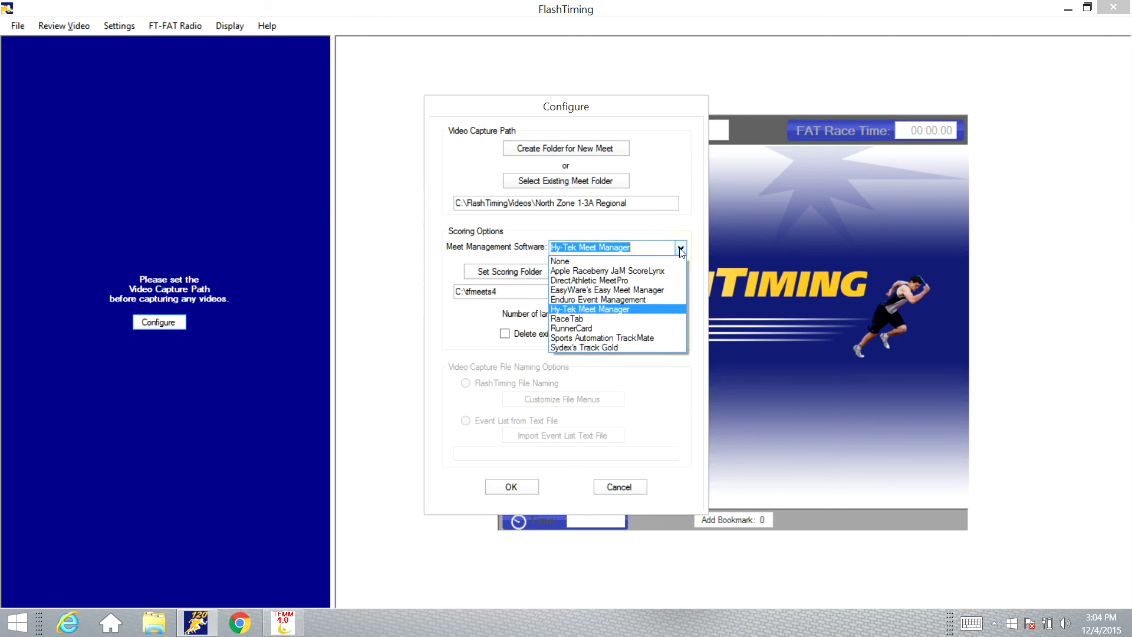
left_click(605, 309)
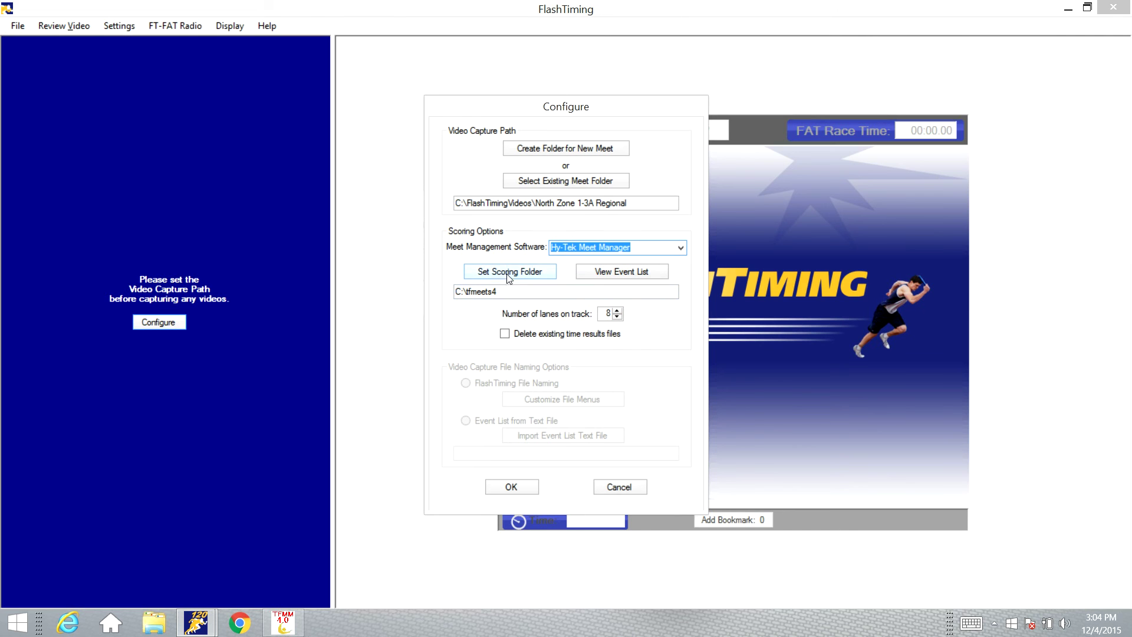
left_click_drag(516, 288, 444, 291)
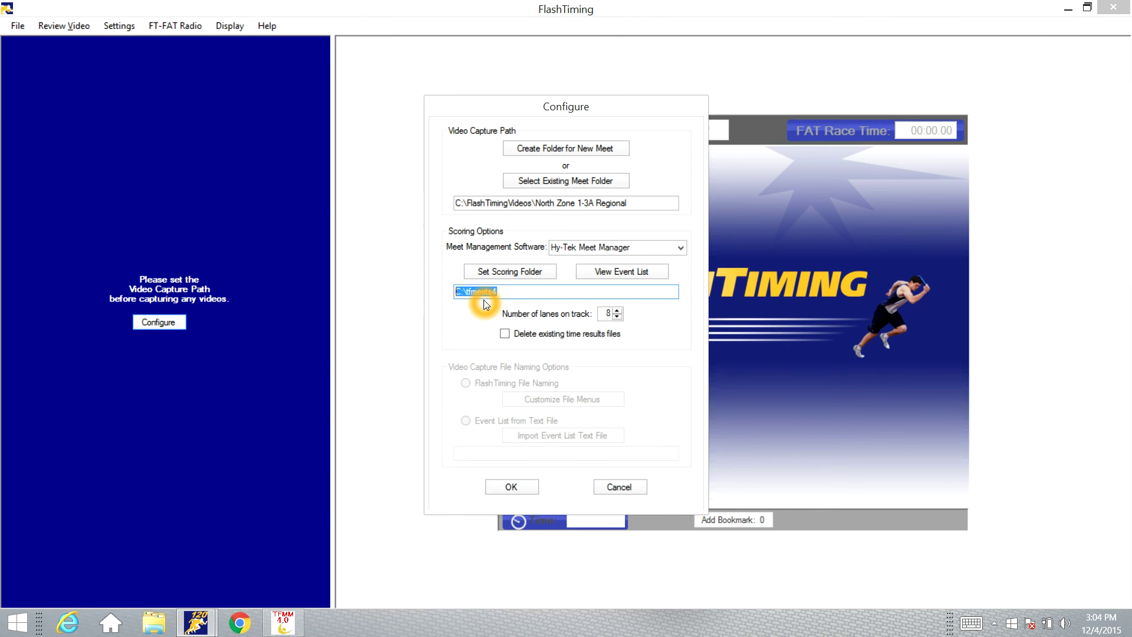
Step: Set the scoring folder to C:\tfmeets4, loading events 303–322, and save the configuration
left_click(521, 273)
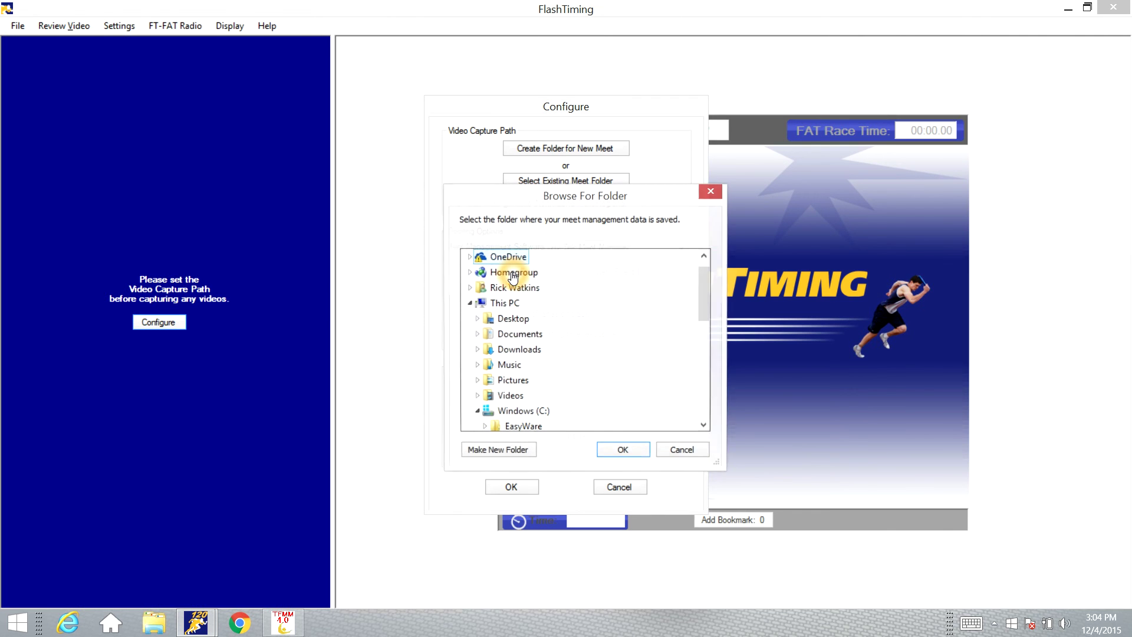
left_click_drag(700, 293, 706, 372)
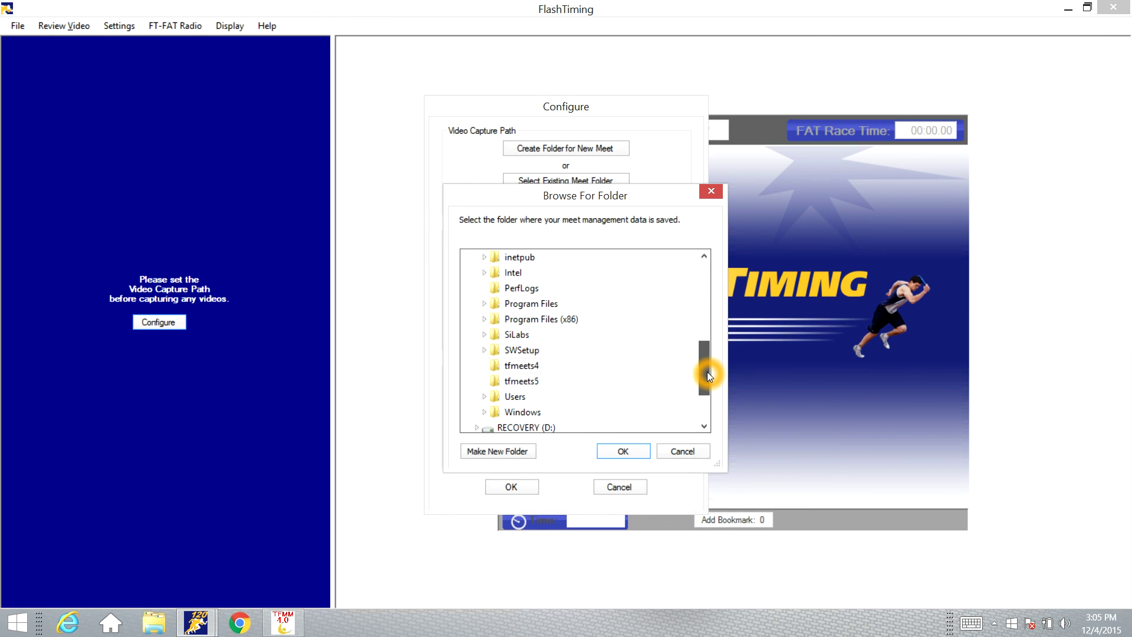
left_click(530, 365)
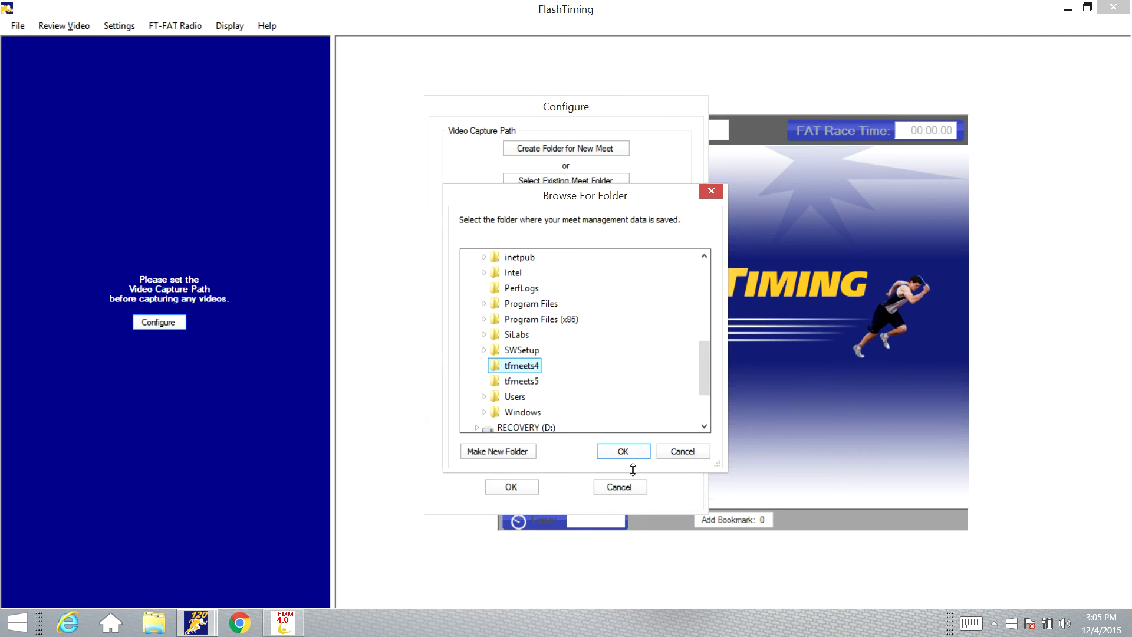
left_click(625, 451)
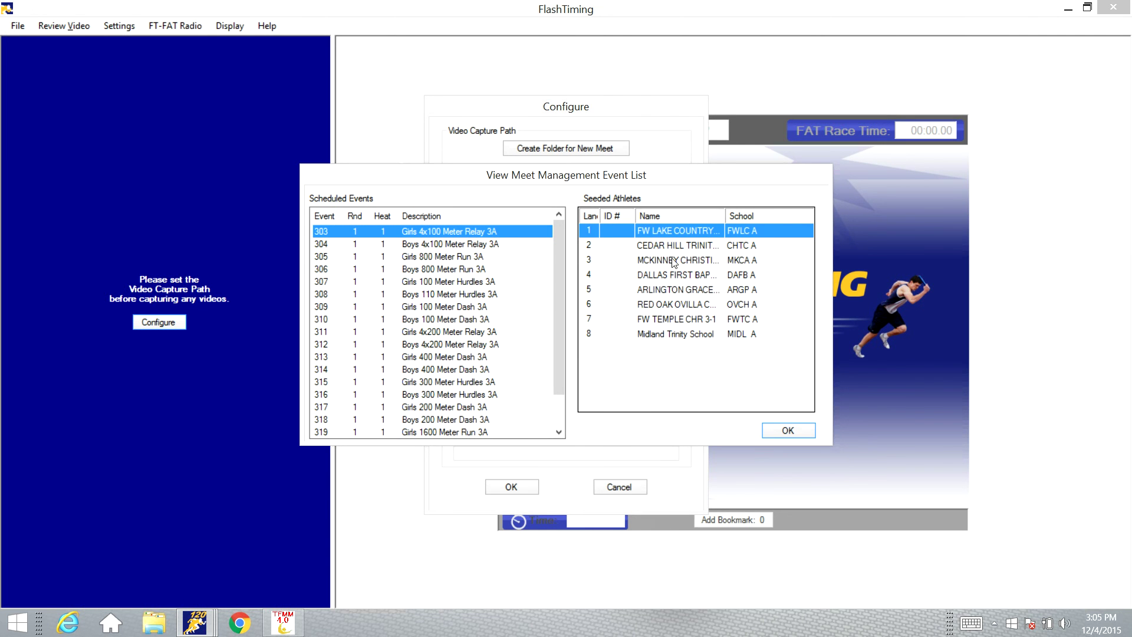
left_click(789, 431)
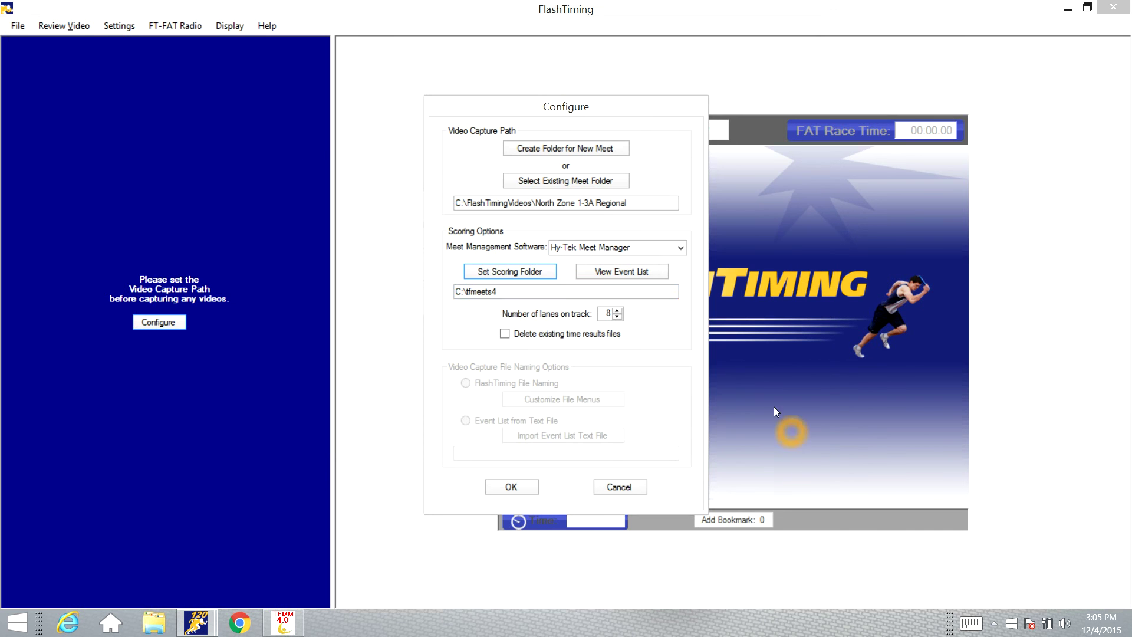
left_click(494, 275)
left_click(529, 489)
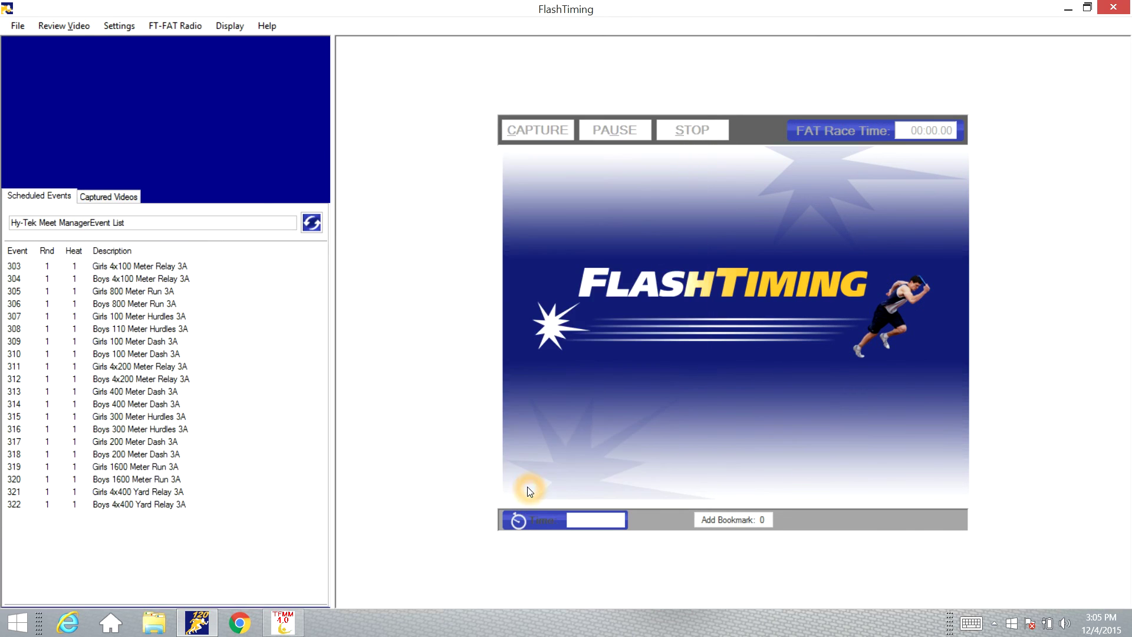
left_click(207, 313)
left_click(82, 290)
left_click(512, 253)
left_click(329, 204)
left_click(471, 304)
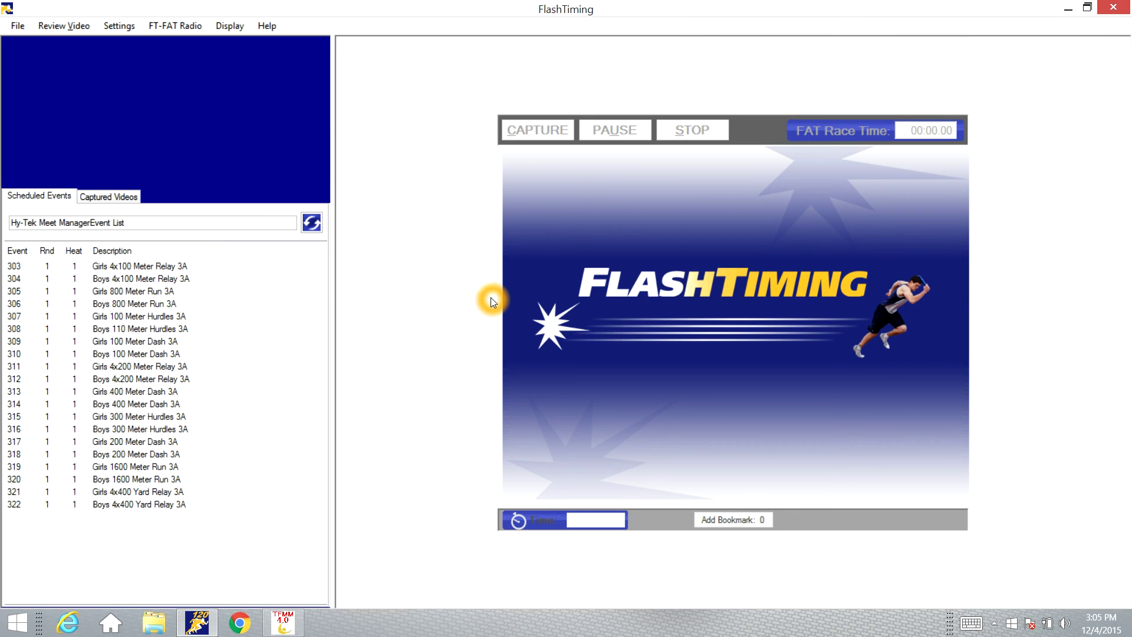